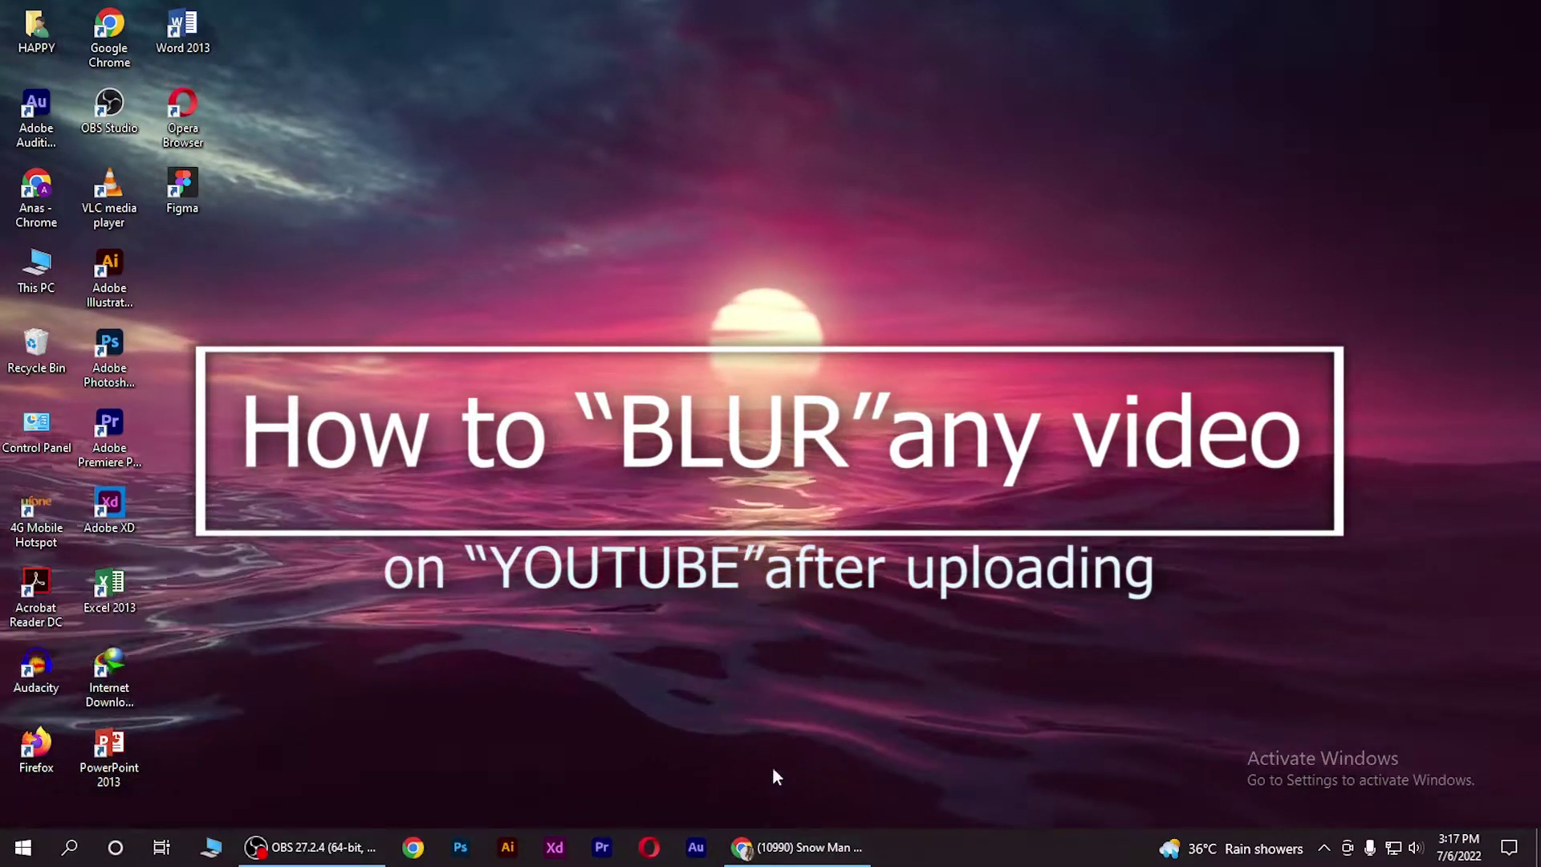
# - Open the 'Snow Man Vs Devine powers Lol' video's edit page in a new tab
pyautogui.moveTo(794, 849)
pyautogui.click(744, 849)
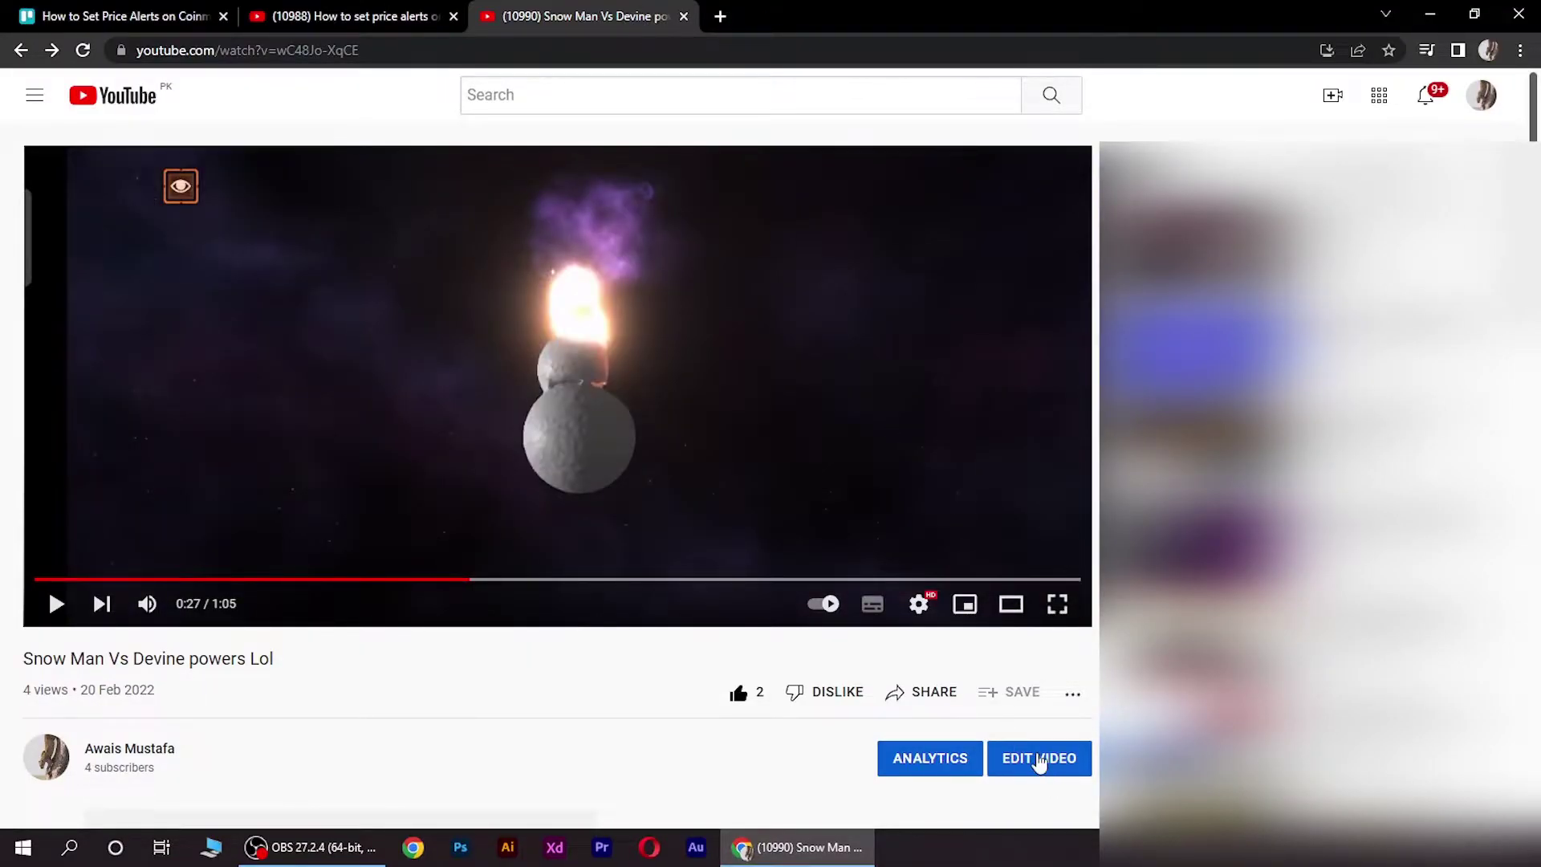
pyautogui.rightClick(1039, 762)
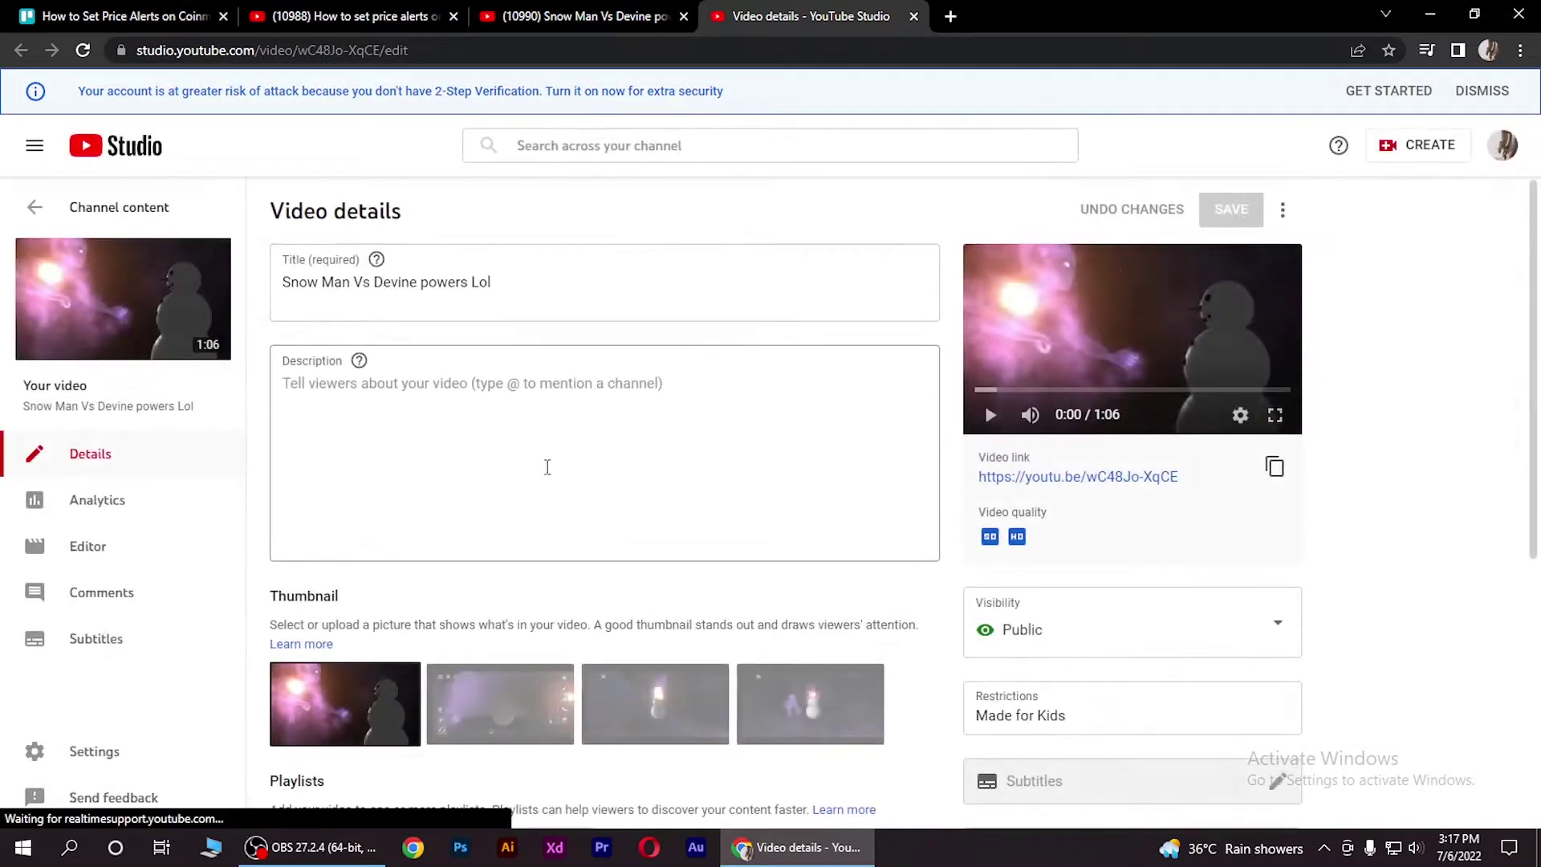
# - Load the video in the Studio editor and place the playhead near 0:33
pyautogui.click(121, 548)
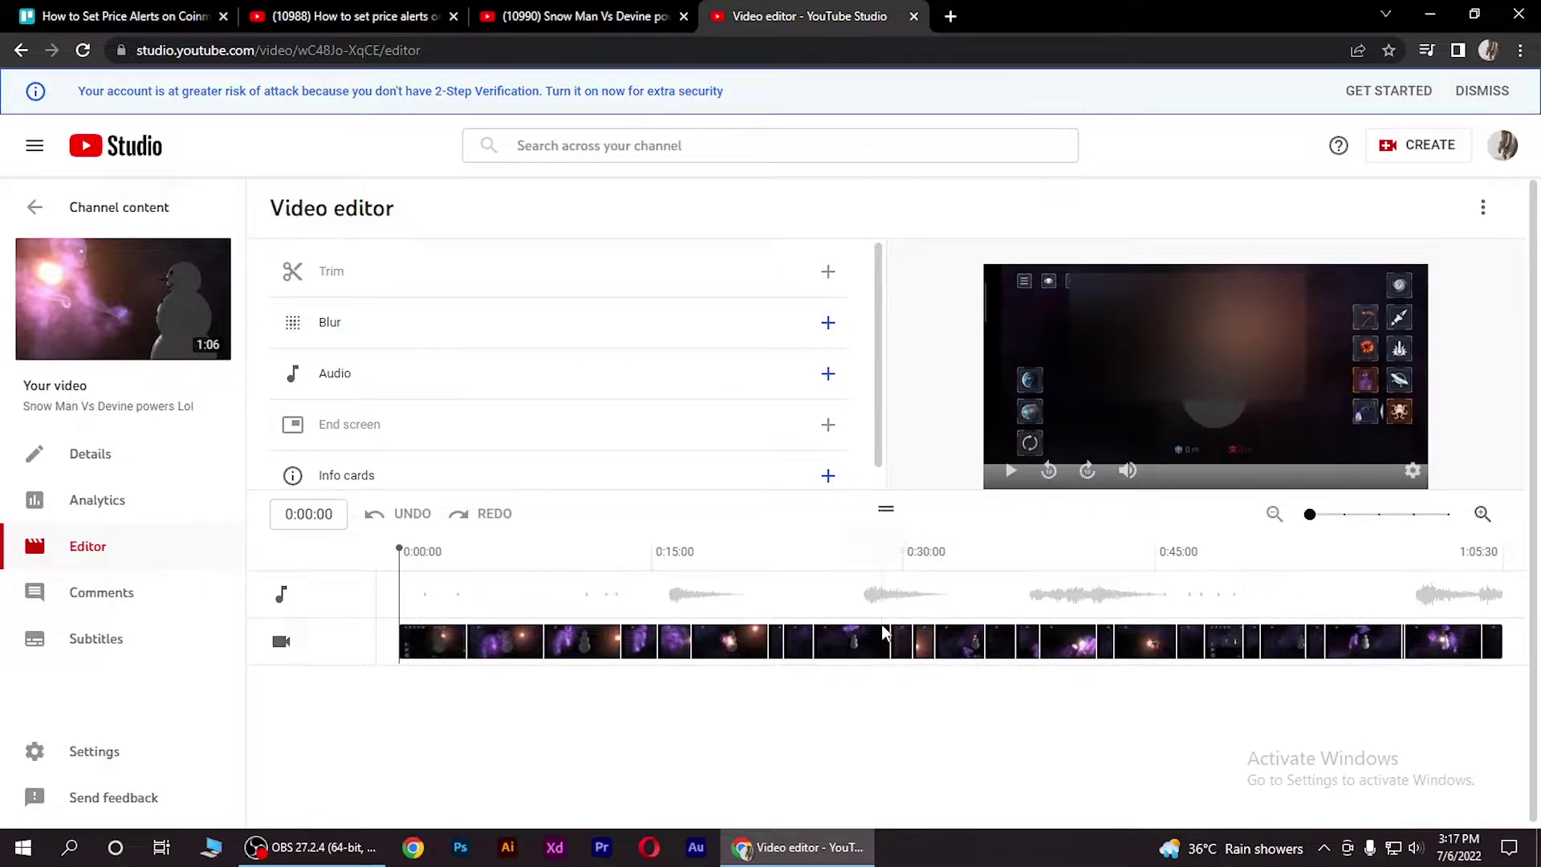
pyautogui.click(915, 636)
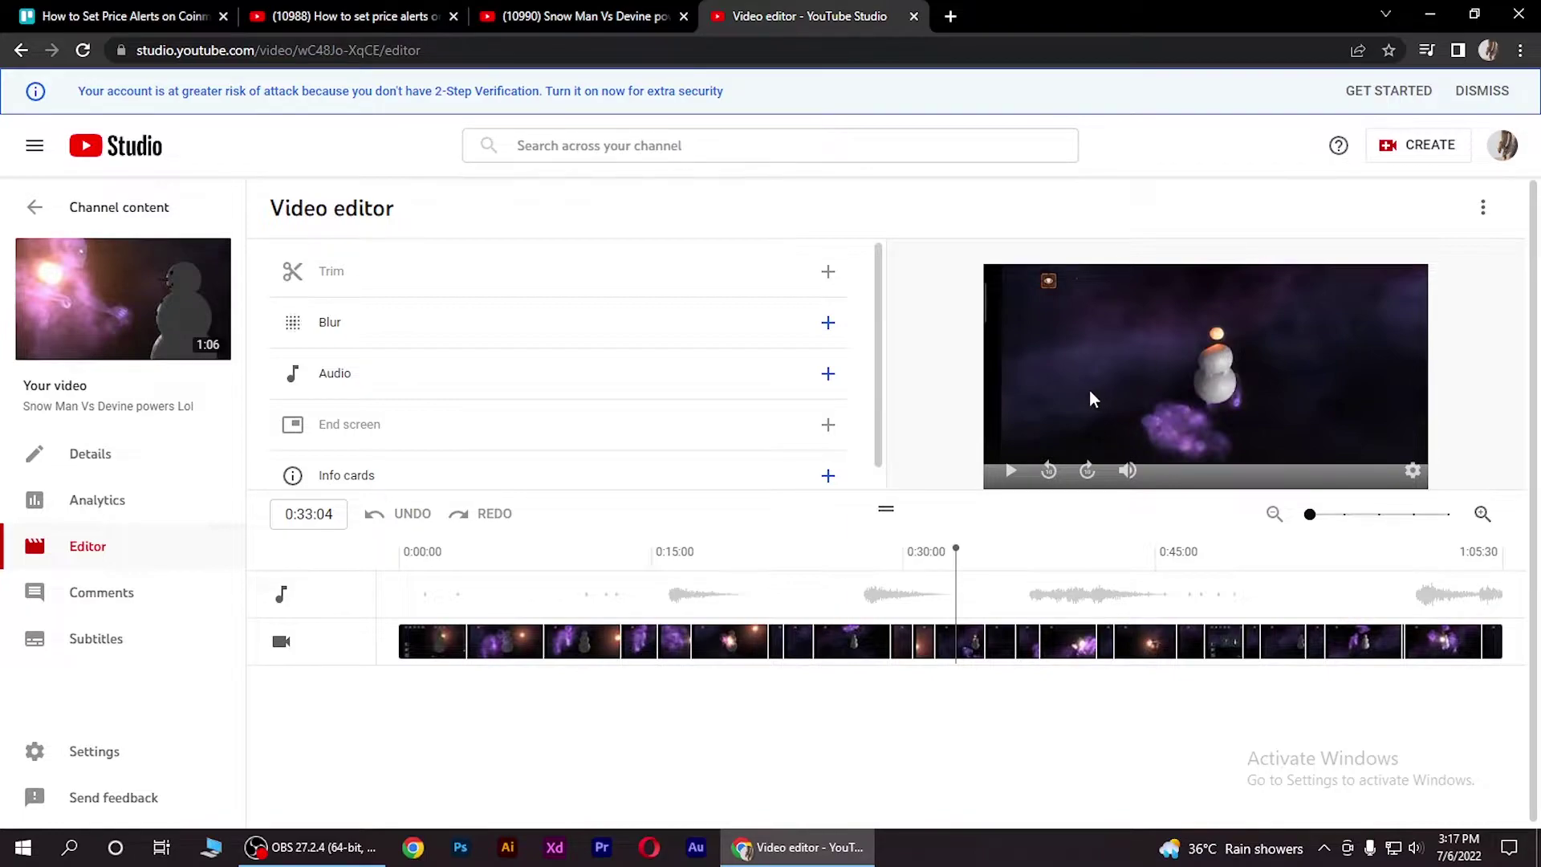
# - Add a Custom blur, spanning 0:03:16 to 0:42:34, over the snowman
pyautogui.click(331, 348)
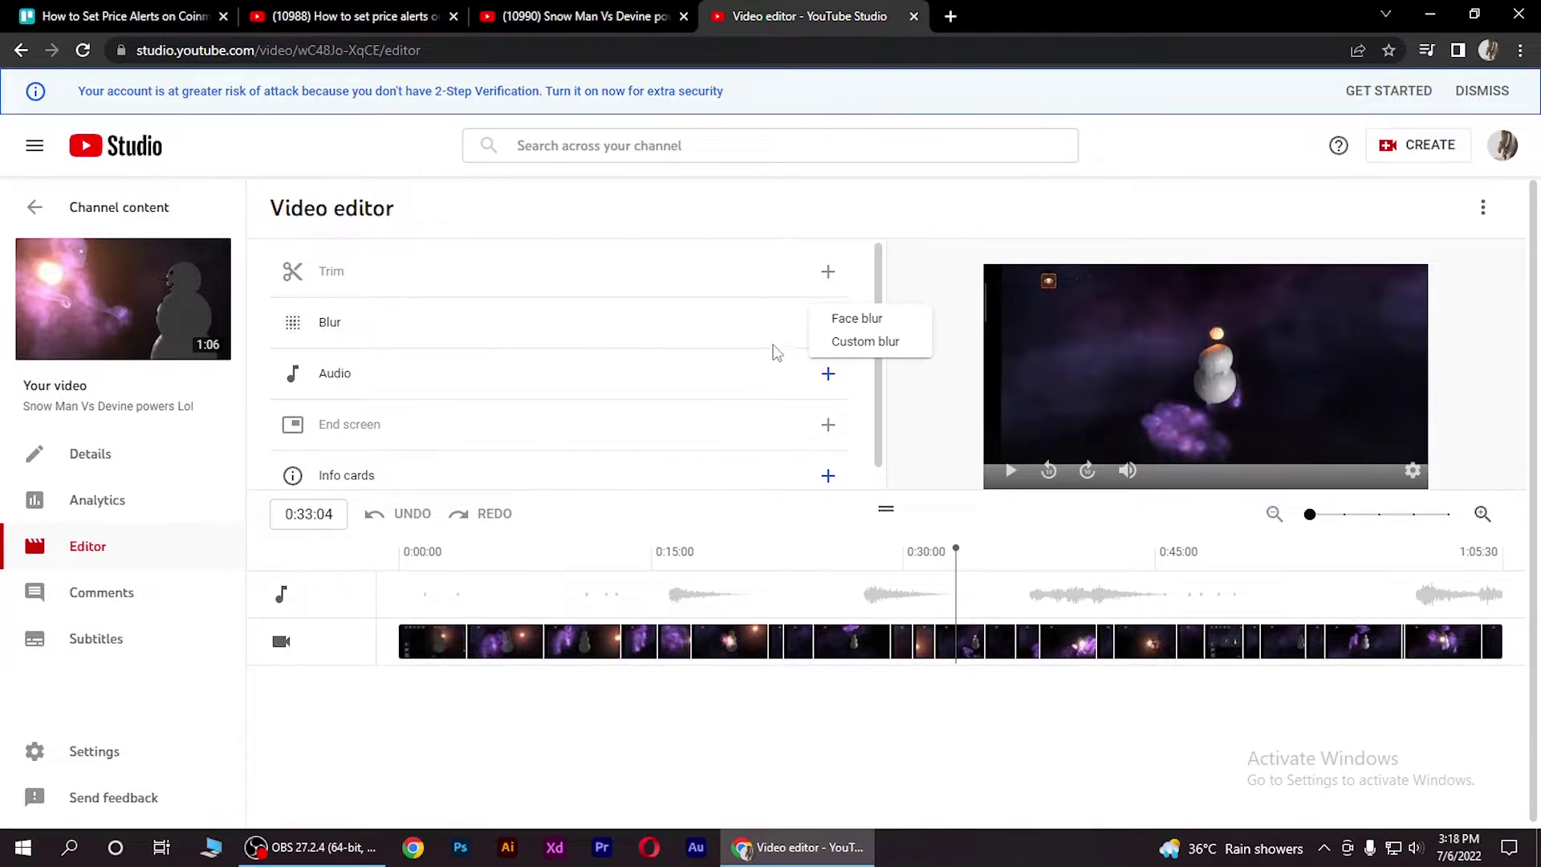
pyautogui.click(861, 343)
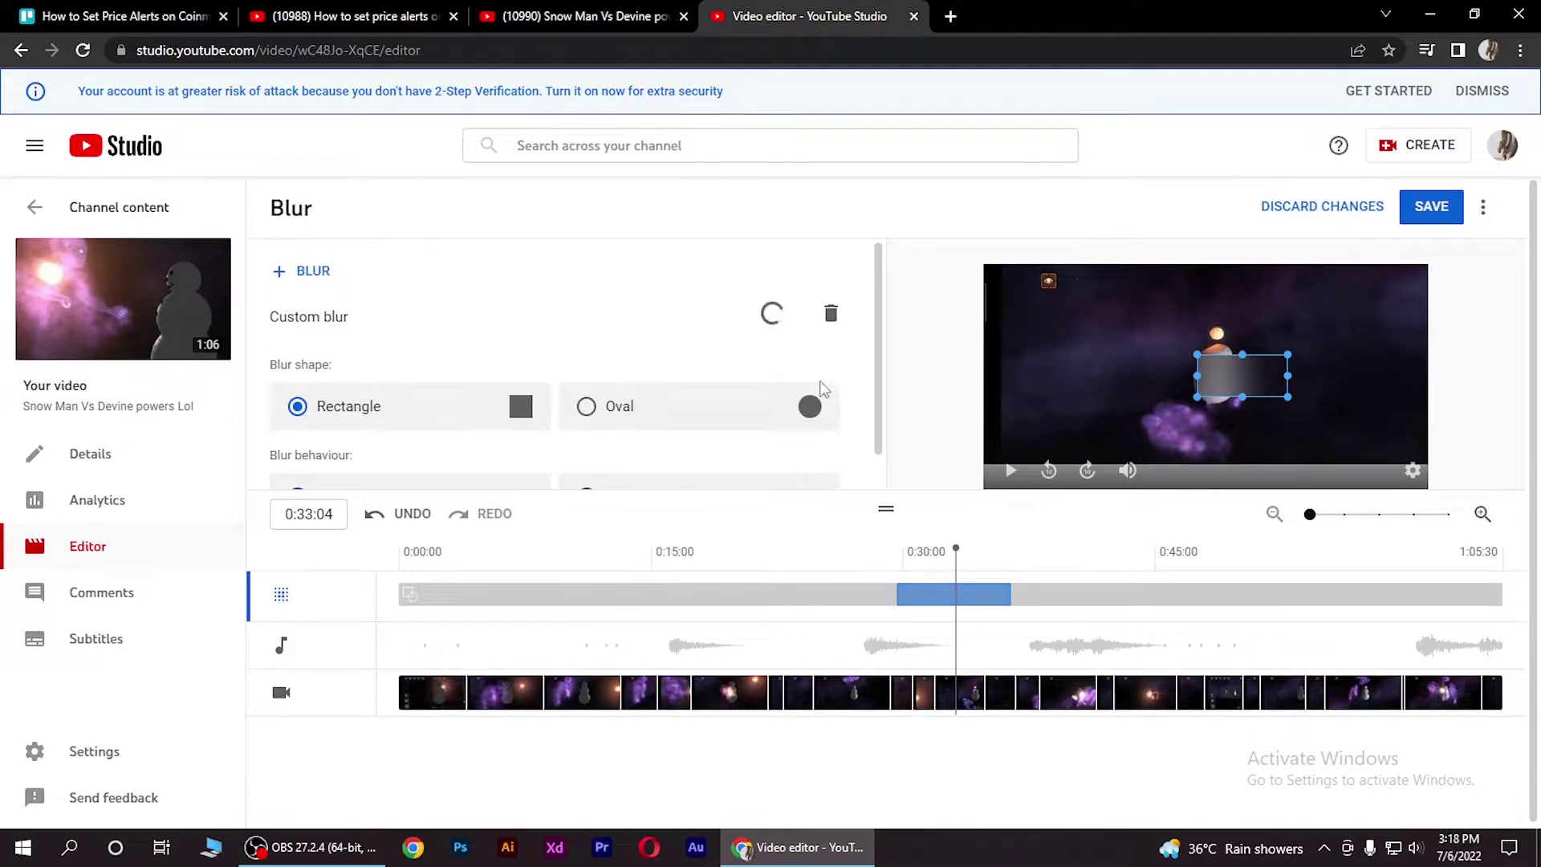
# - Make the custom blur an oval with a fixed blur position
pyautogui.click(590, 414)
pyautogui.scroll(-1, 512, 361)
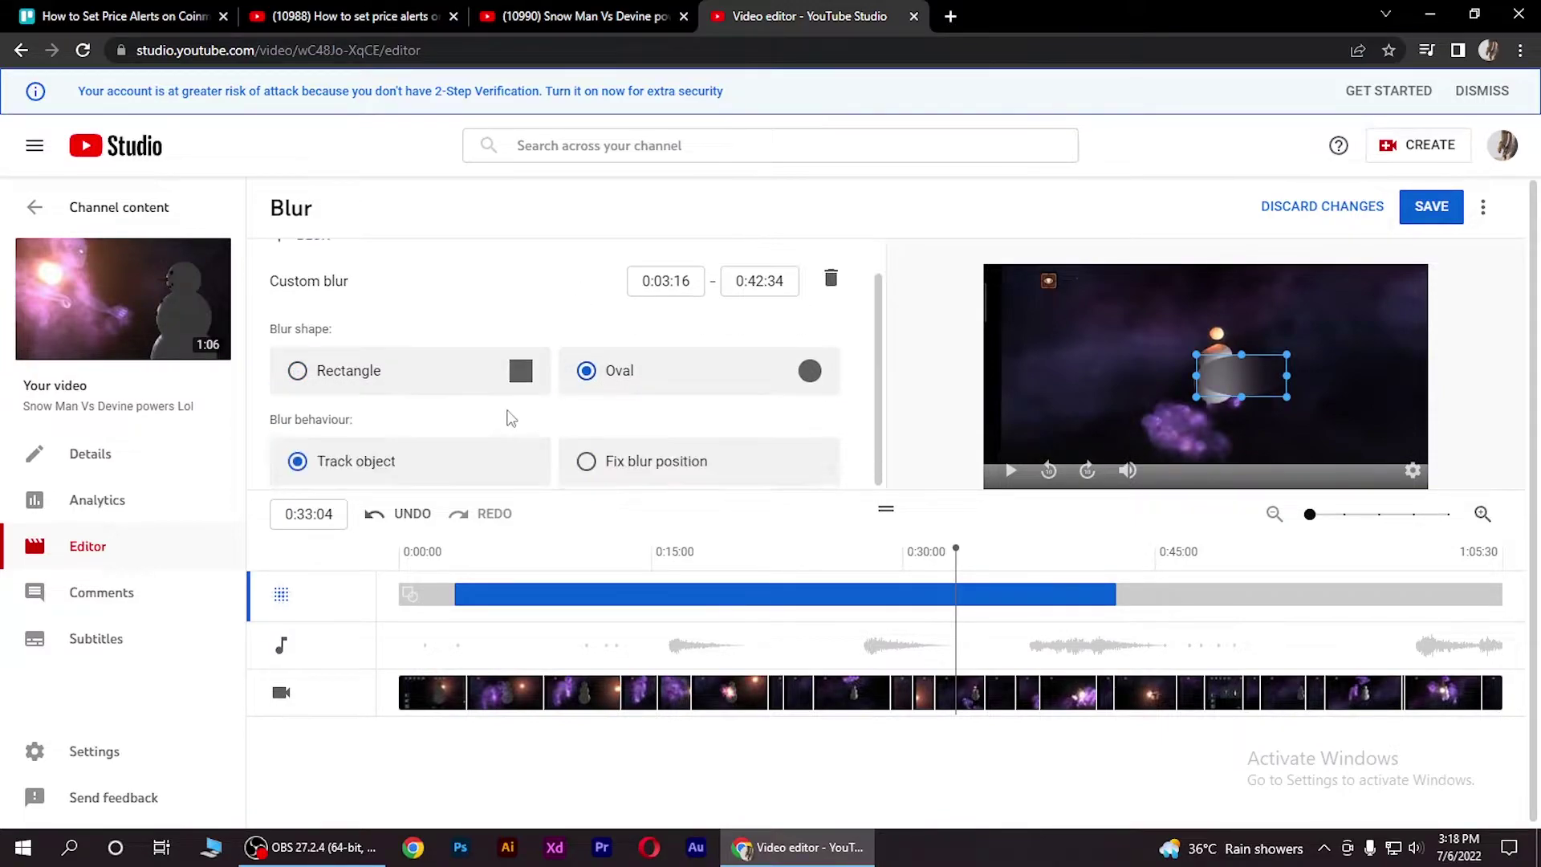
pyautogui.click(587, 465)
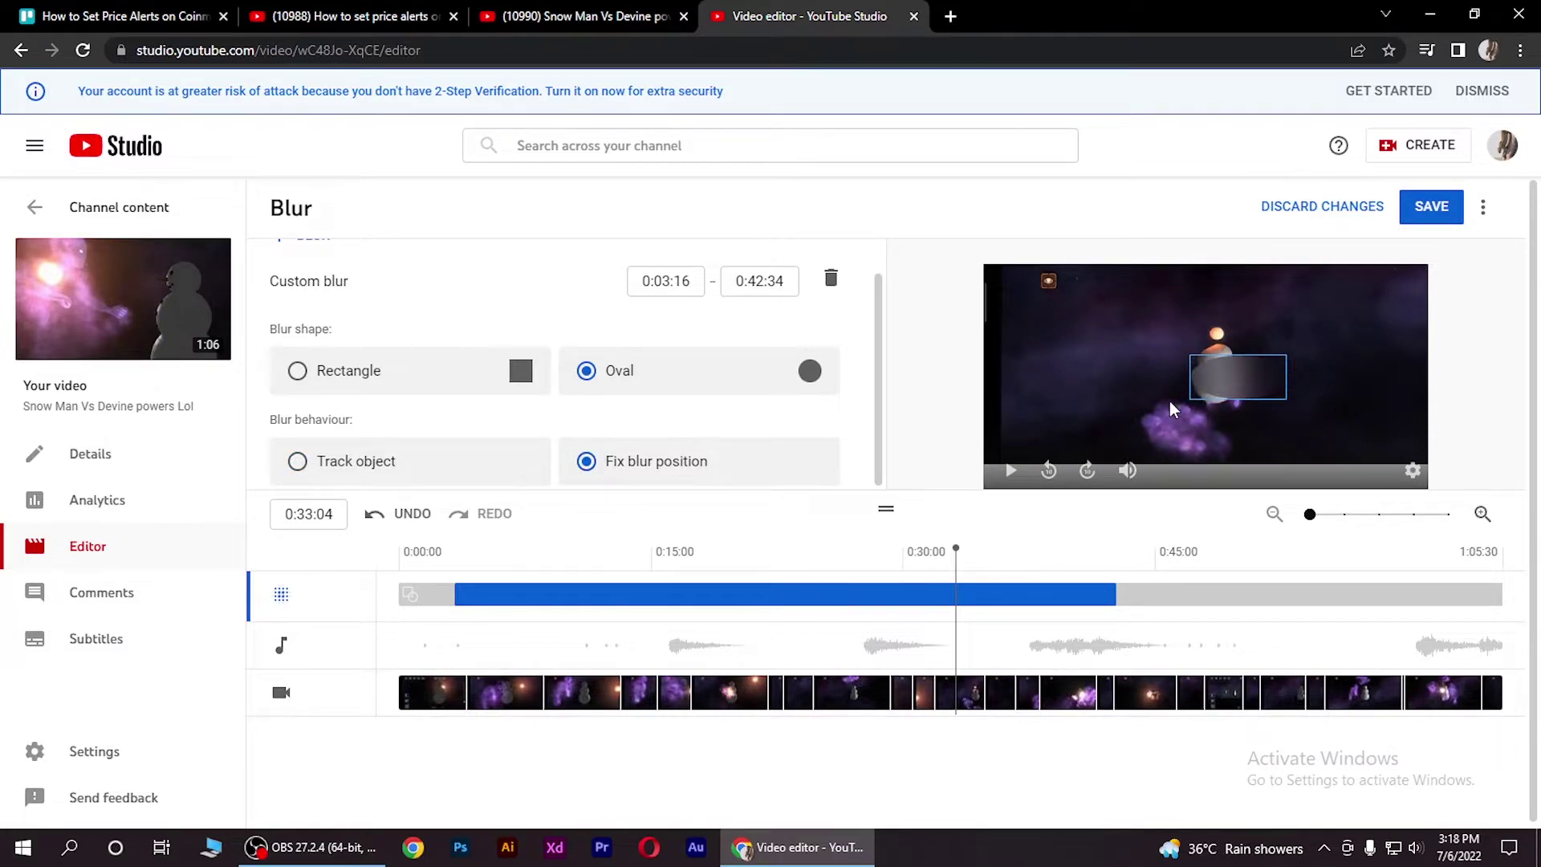
# - Enlarge the oval blur over mid-frame and trim it to 0:32:20–0:38:06
pyautogui.moveTo(1169, 409); pyautogui.dragTo(1011, 461)
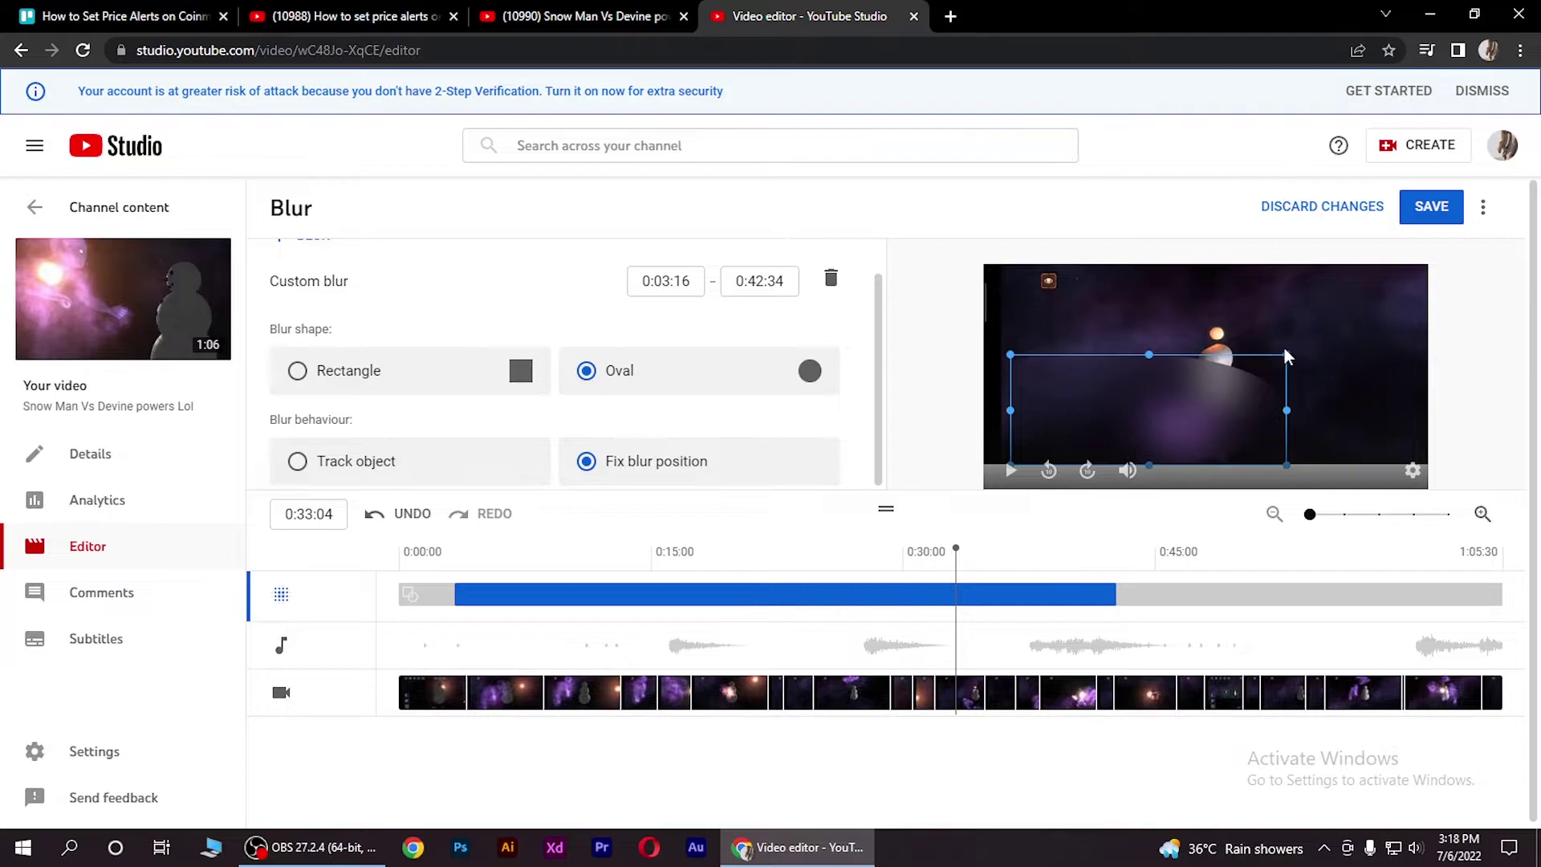
pyautogui.moveTo(1287, 352); pyautogui.dragTo(1304, 350)
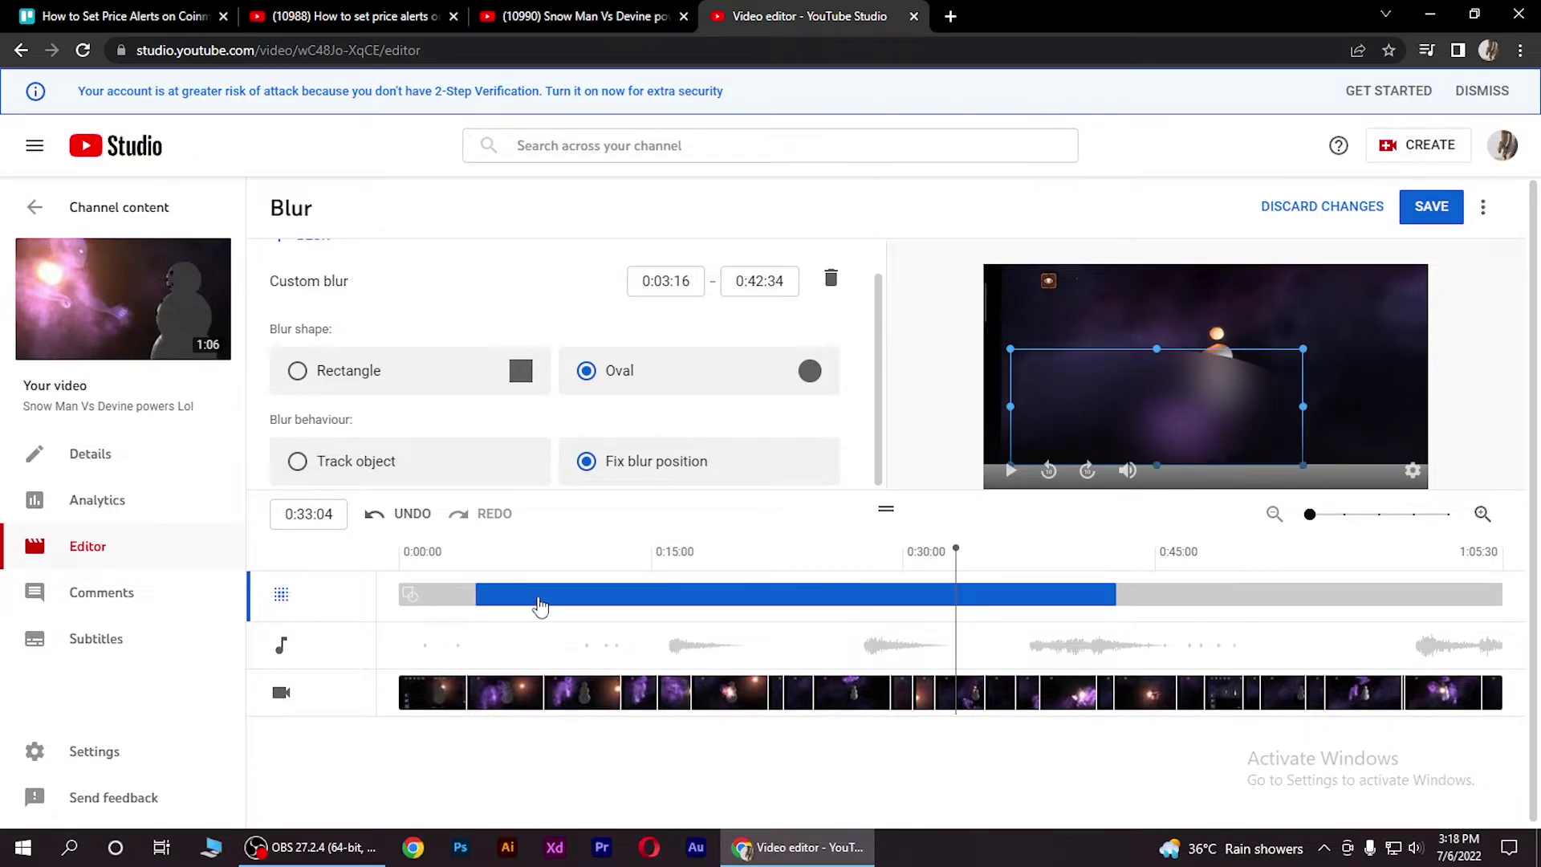
pyautogui.moveTo(540, 606)
pyautogui.mouseDown()
pyautogui.moveTo(1089, 608)
pyautogui.moveTo(996, 596)
pyautogui.mouseUp()
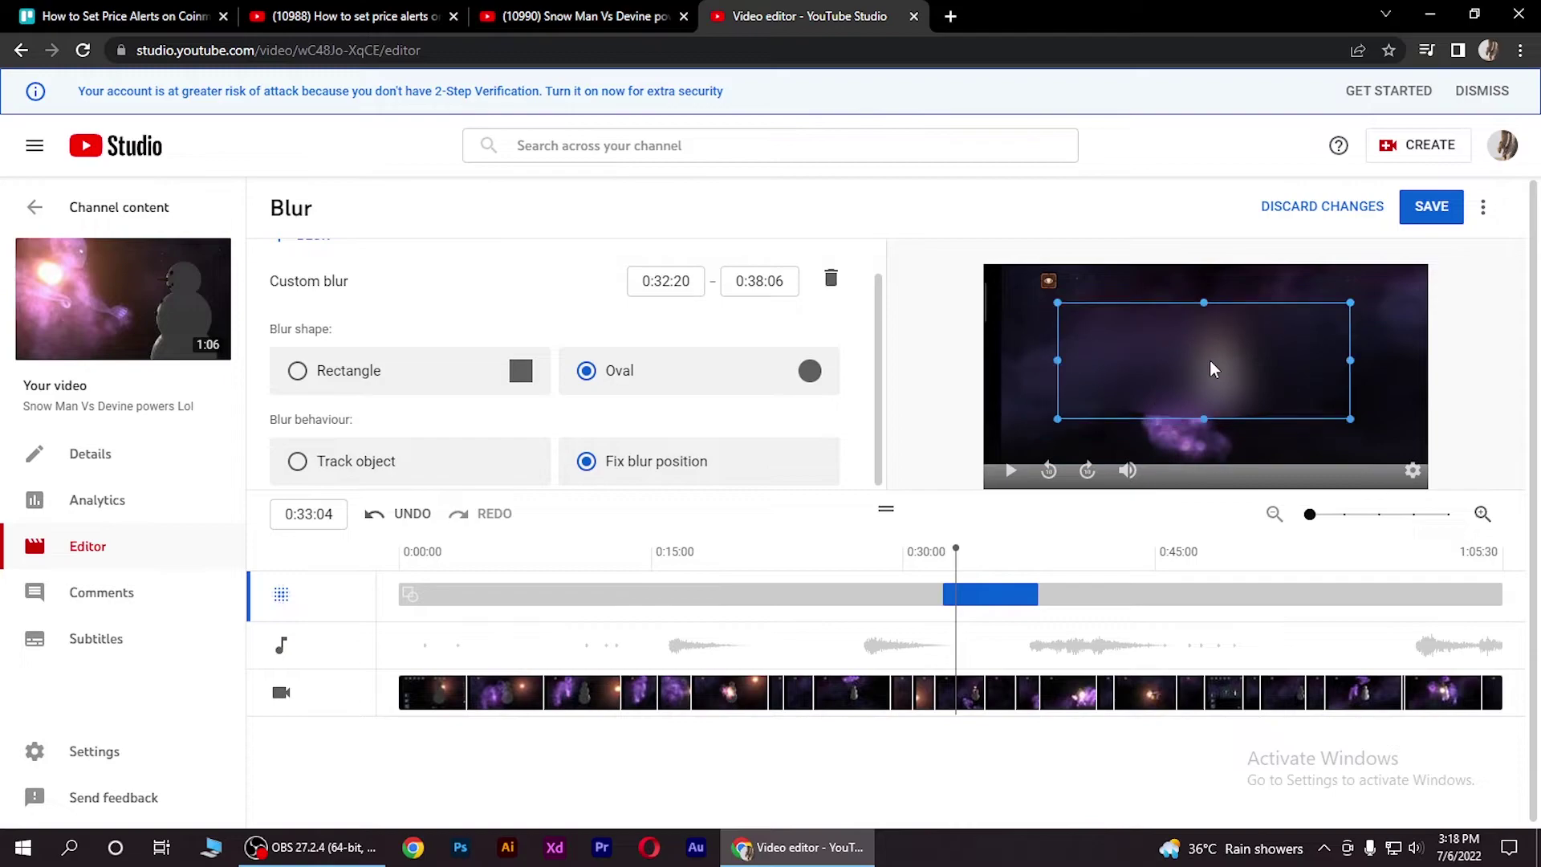
pyautogui.moveTo(954, 551); pyautogui.dragTo(926, 551)
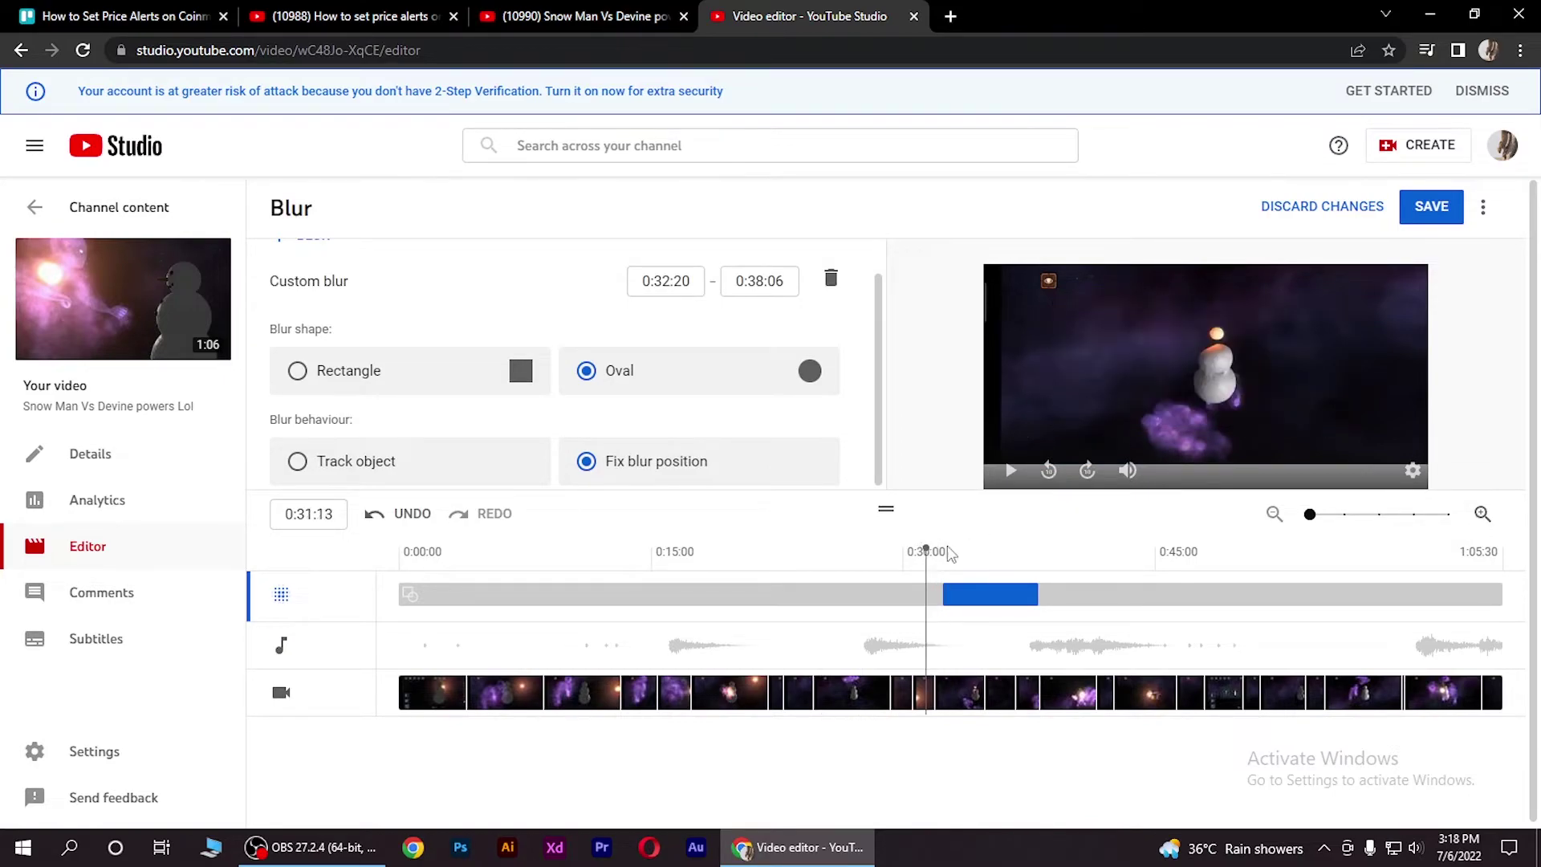
# - Save the blur edit and confirm in the Save changes? dialog
pyautogui.click(1431, 212)
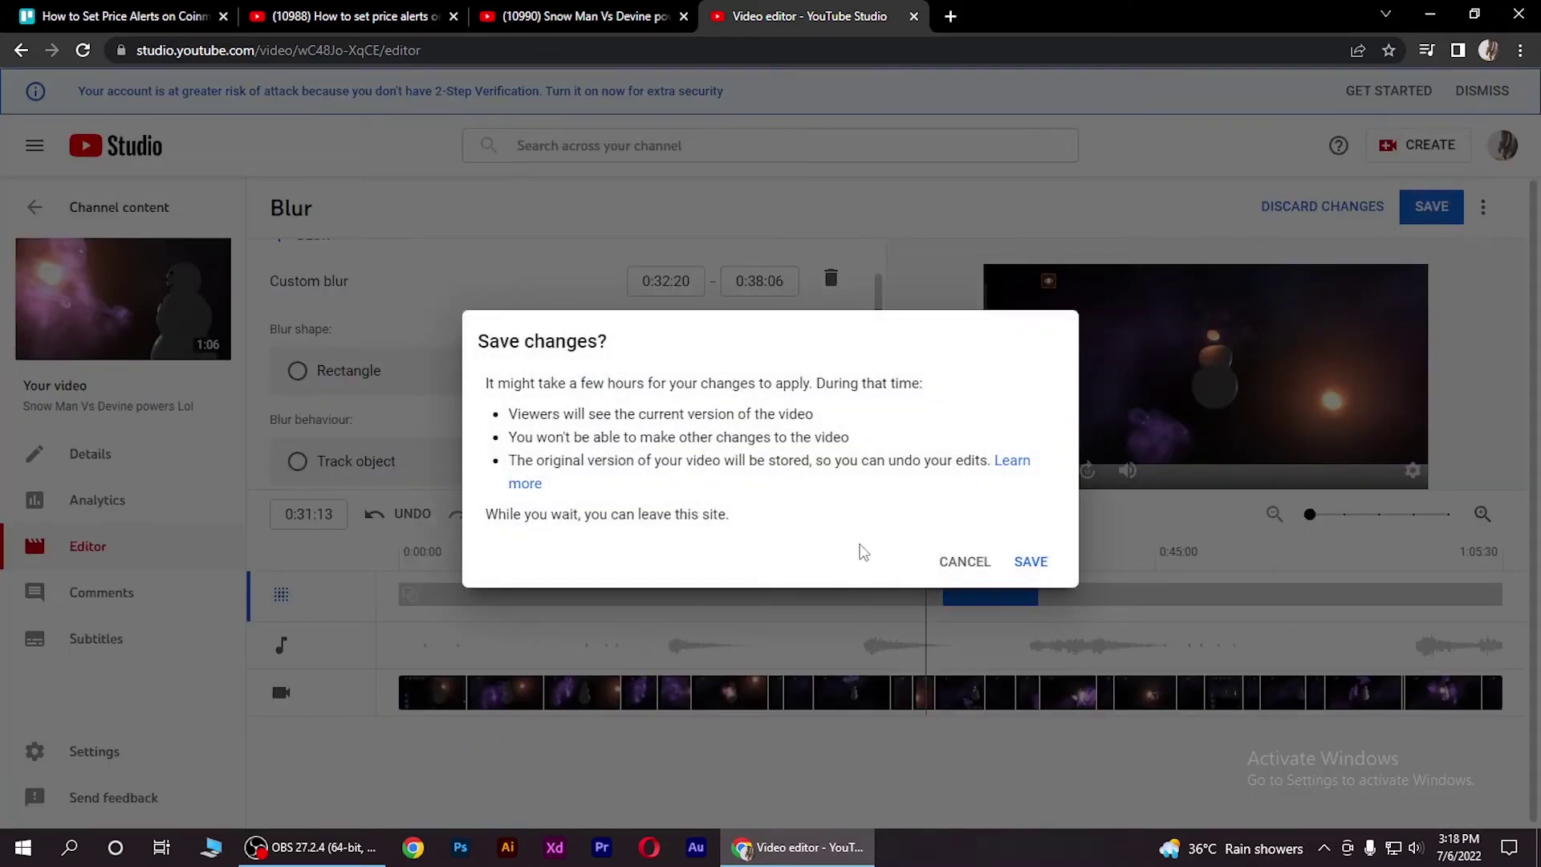
pyautogui.click(1021, 565)
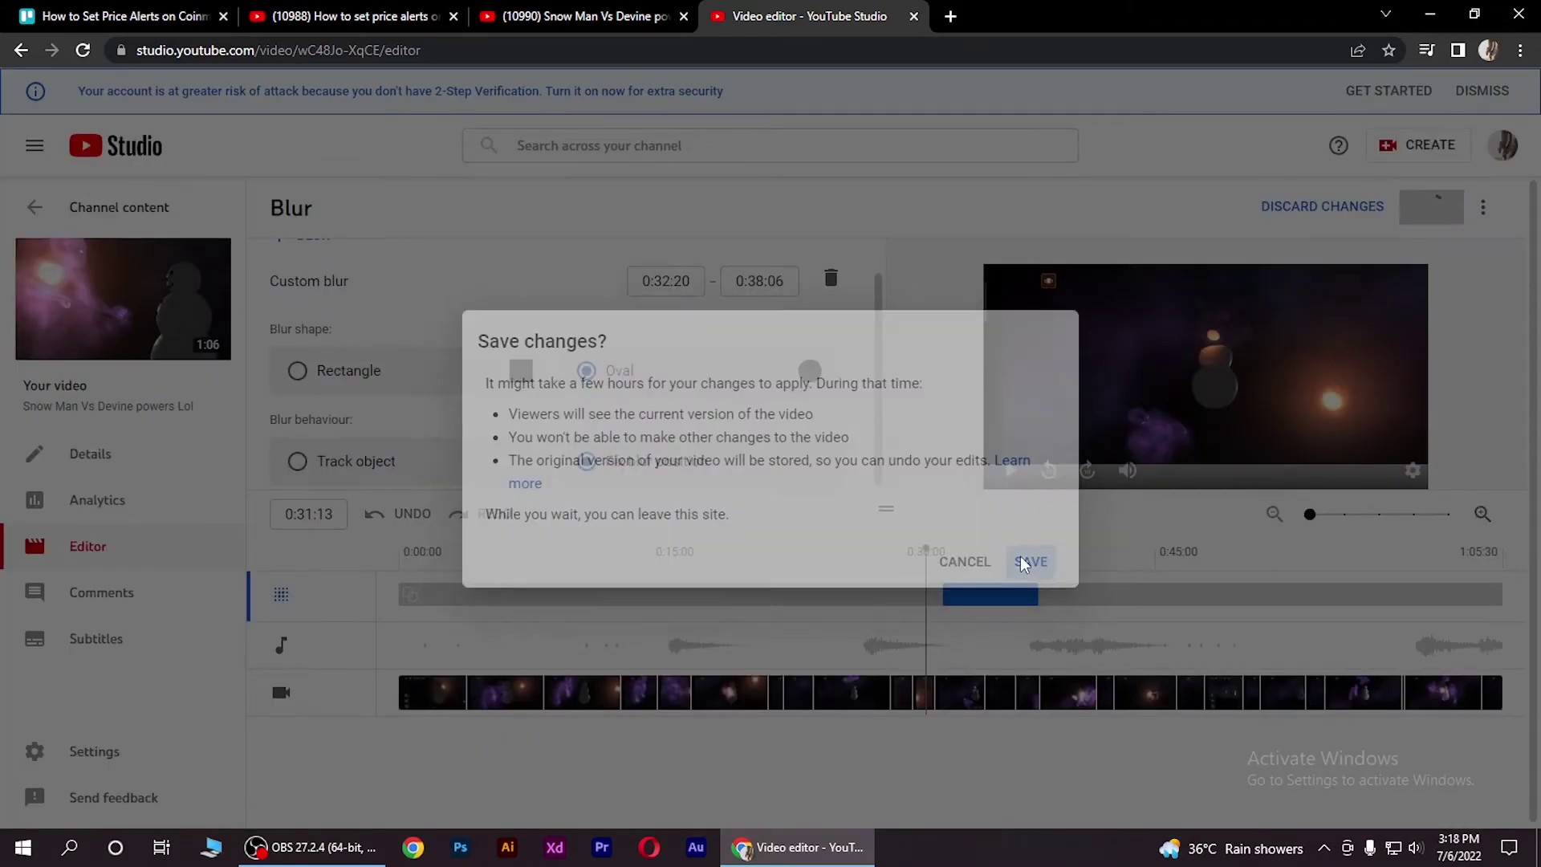